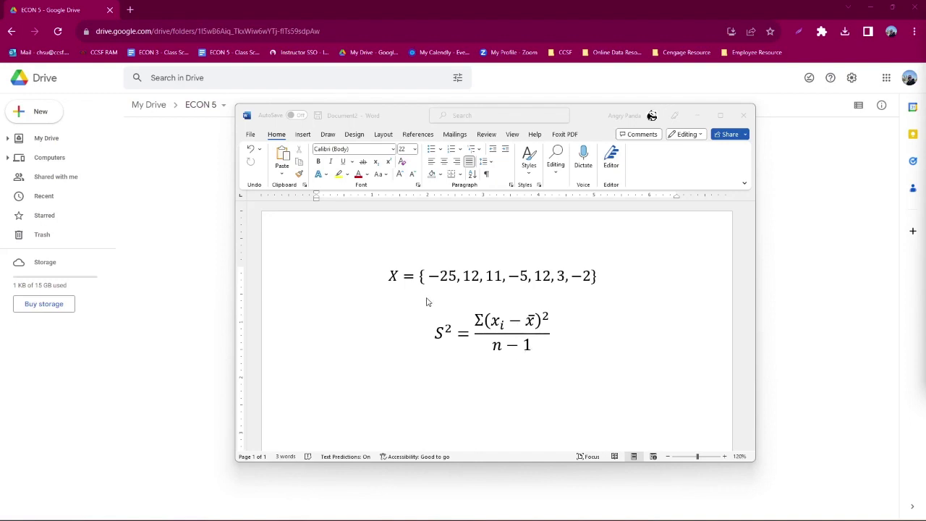
Create a new blank Google Sheets spreadsheet in the ECON 5 Drive folder.
left_click(187, 197)
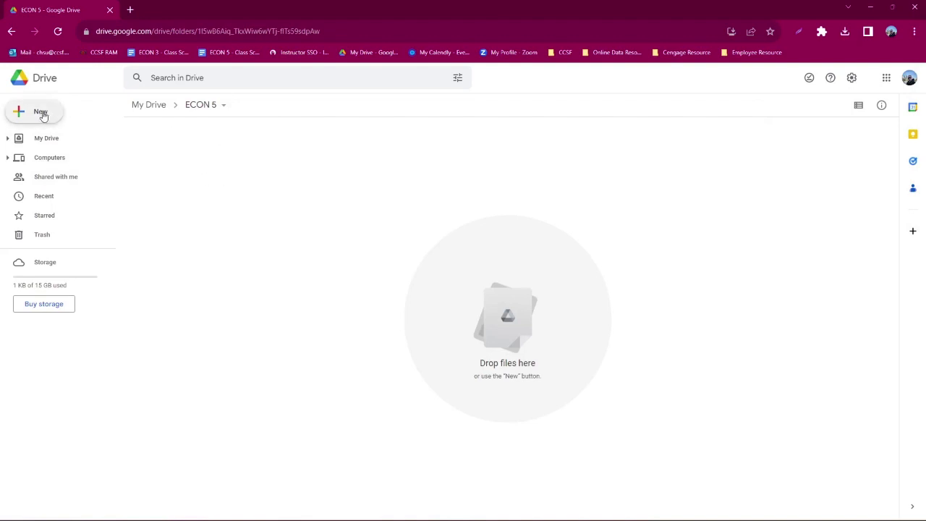
left_click(41, 114)
mouse_move(137, 192)
left_click(205, 197)
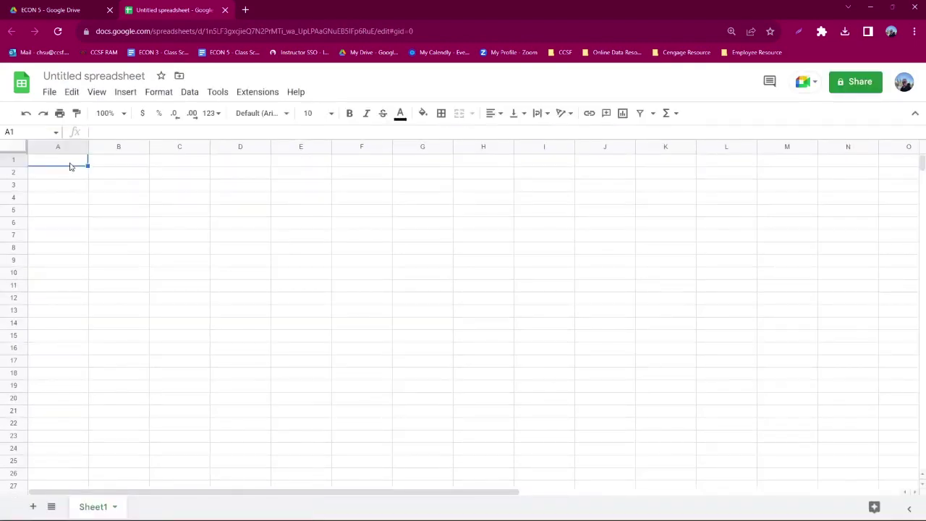
Enter the header xi in A1 and list the Word document's data set -25, 12, 11, -5, 12, 3, -2 in A2:A8.
type("xi")
key("Return")
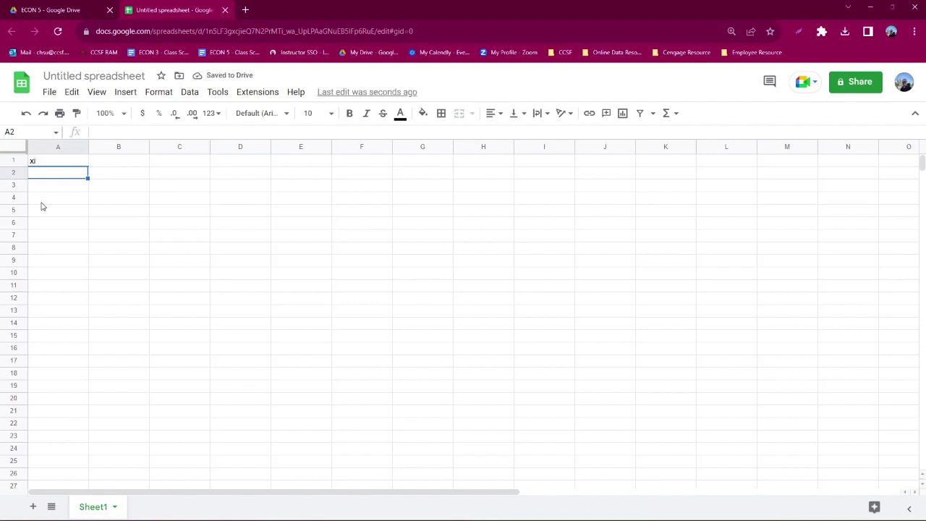
key("alt+Tab")
key("alt+Tab")
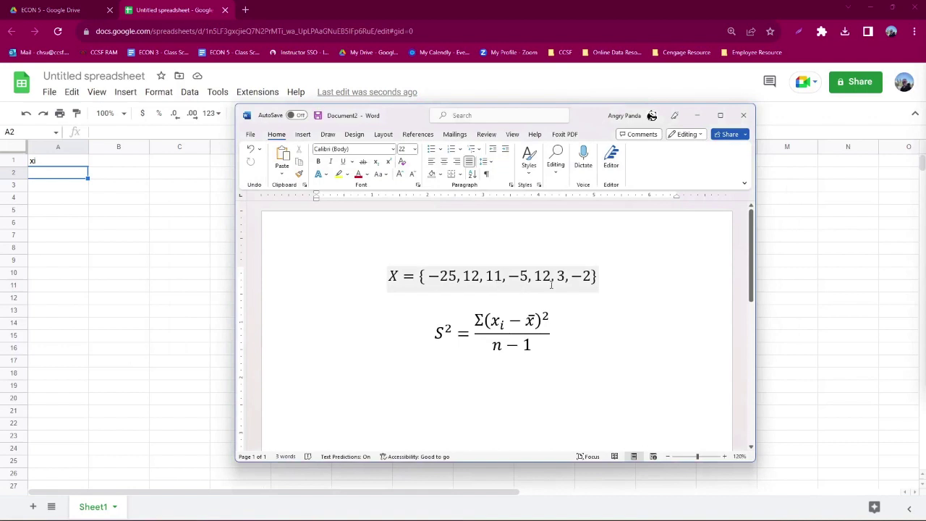
key("Down")
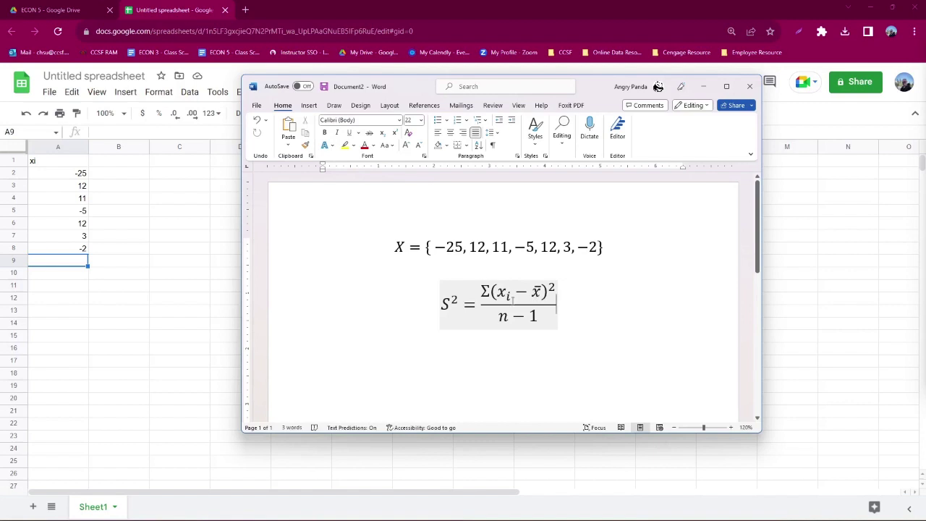
Return to the spreadsheet and add the column headers (xi-xbar) in B1 and (xi-xbar)^2 in C1.
key("alt+Tab")
left_click(132, 164)
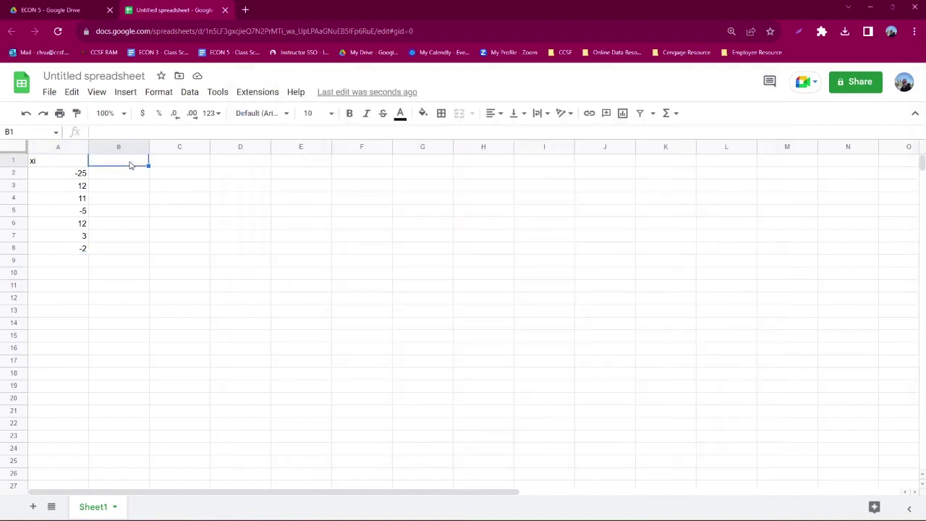
type("(xi-xbar)")
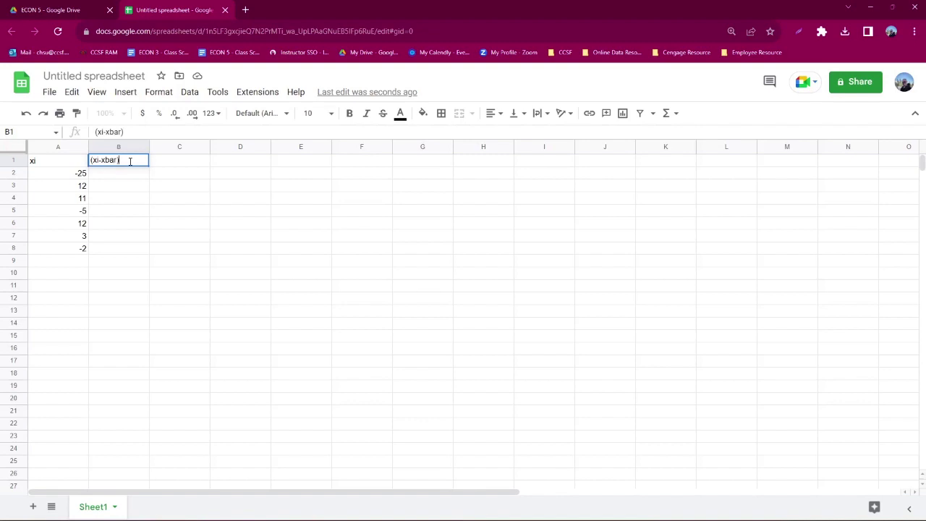
key("Tab")
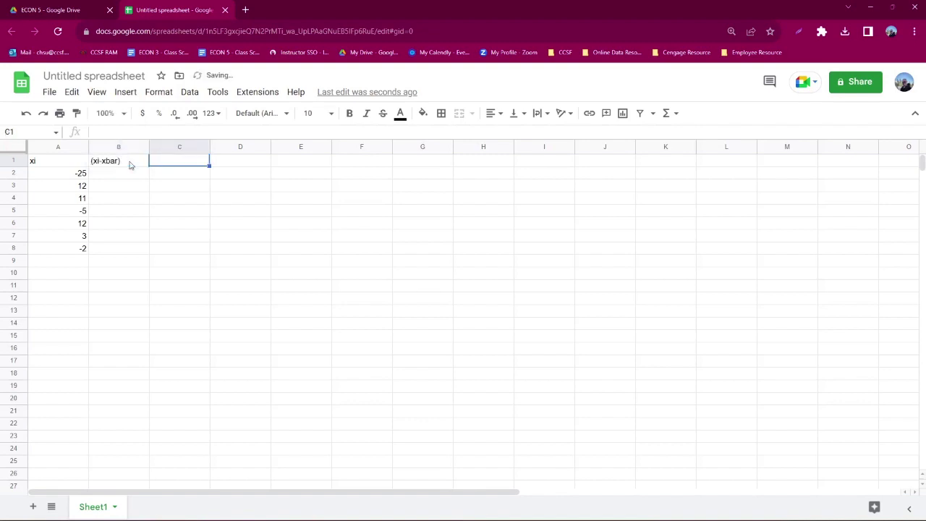
type("(xi-")
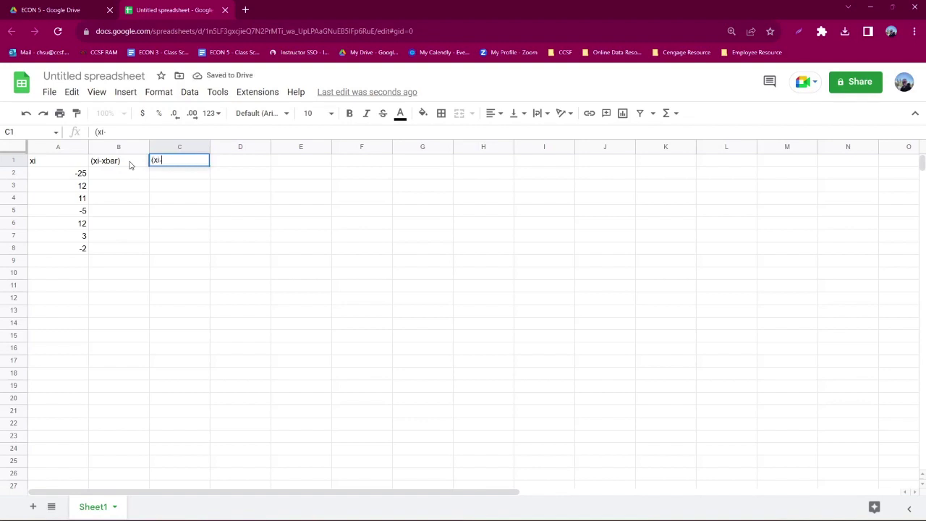
type("xbar)^2")
key("Return")
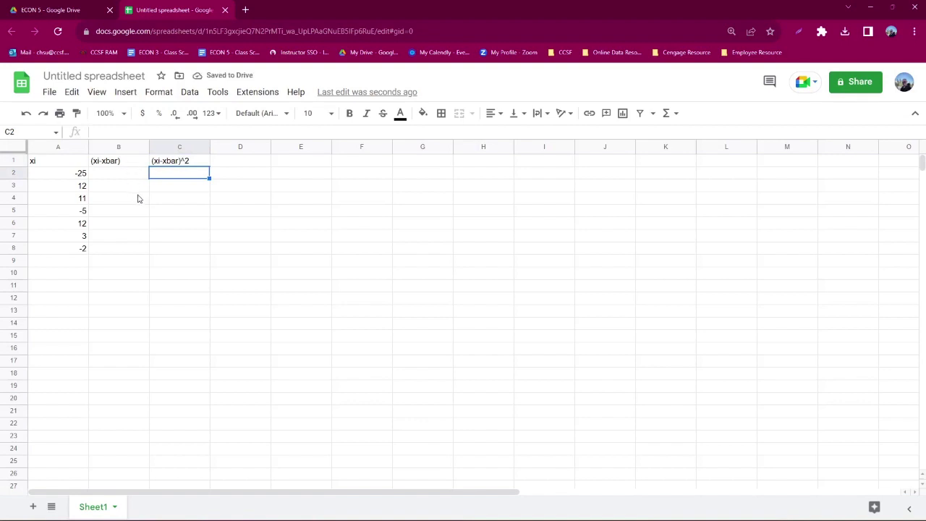
Label G2 "xbar =" and calculate the mean of column A in H2 with =AVERAGE(A:A).
left_click(439, 177)
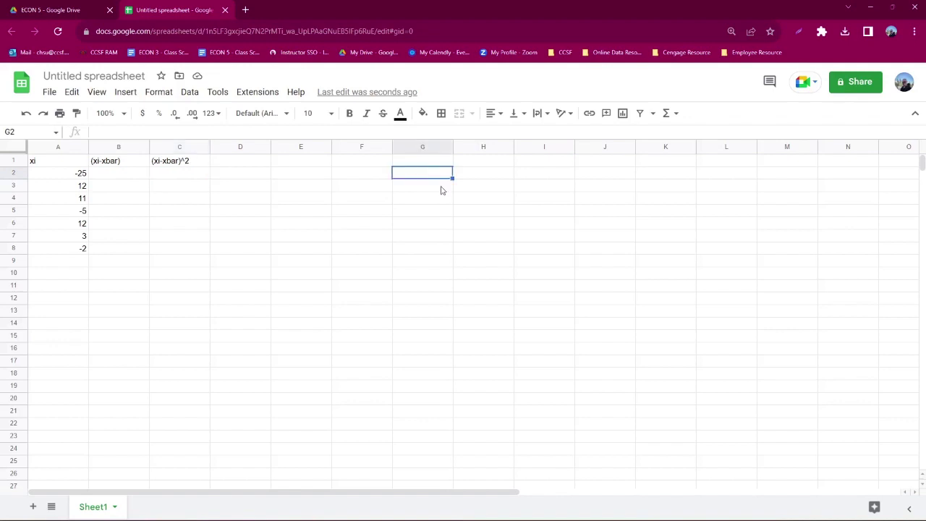
type("xbar =")
key("Tab")
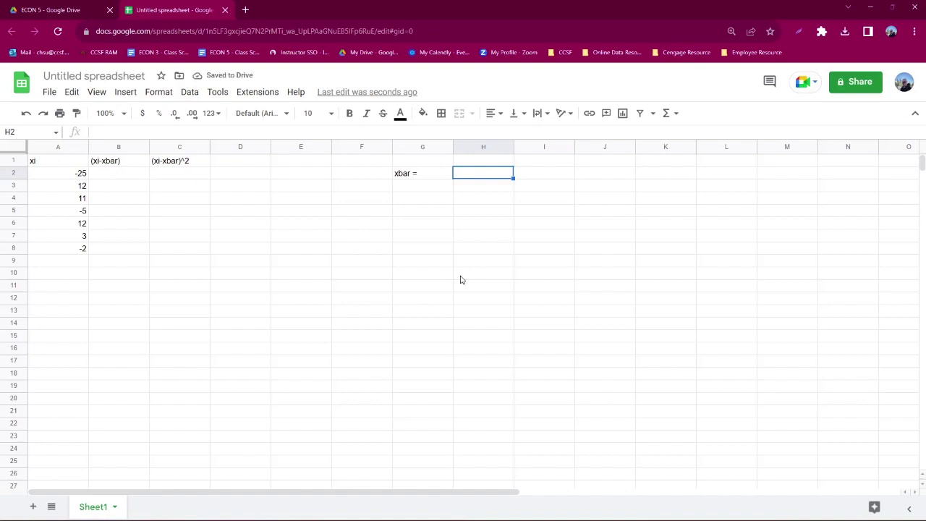
type("=")
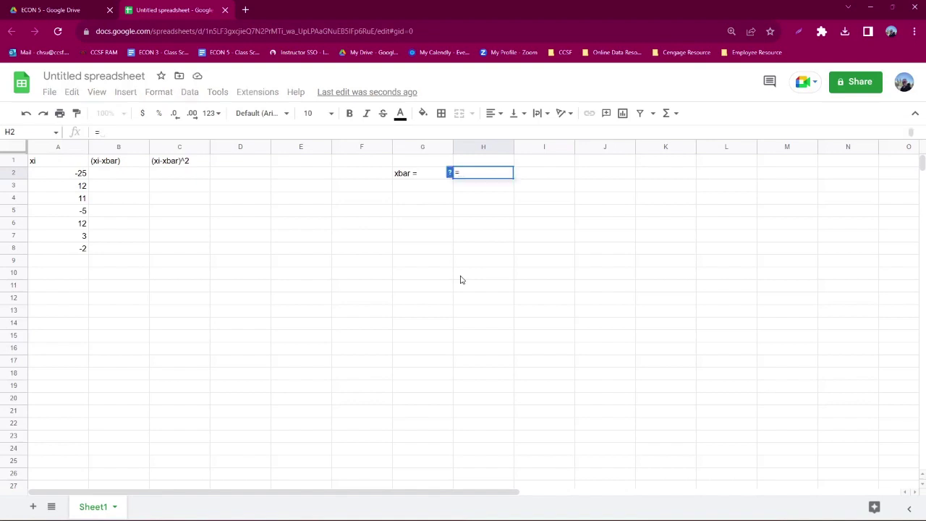
type("average")
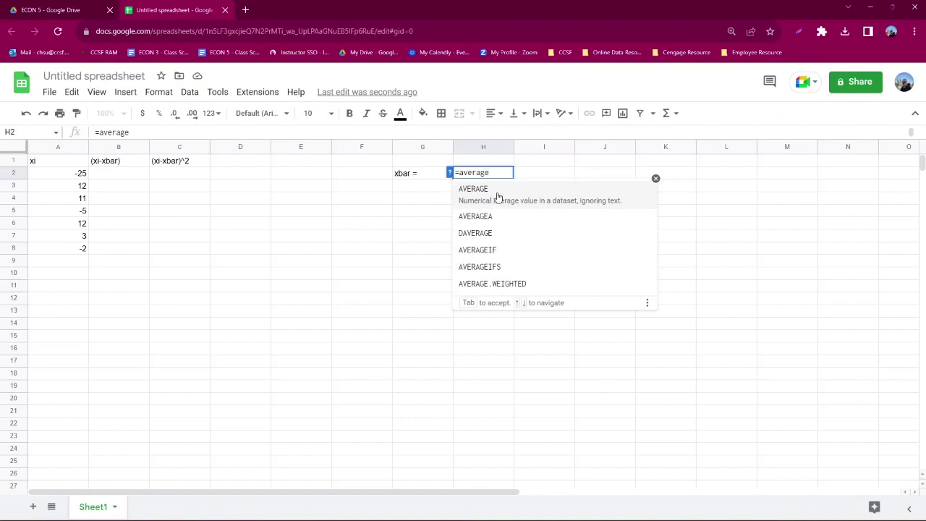
left_click(498, 197)
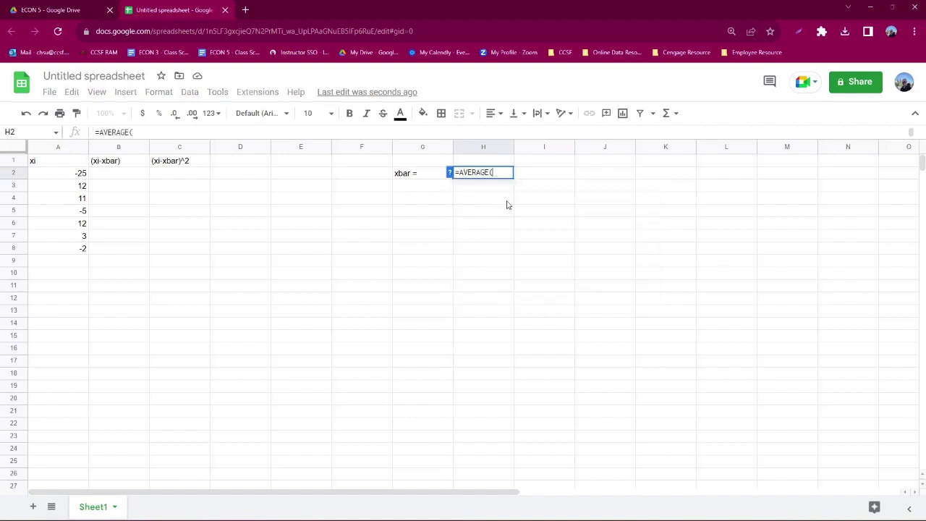
left_click(56, 149)
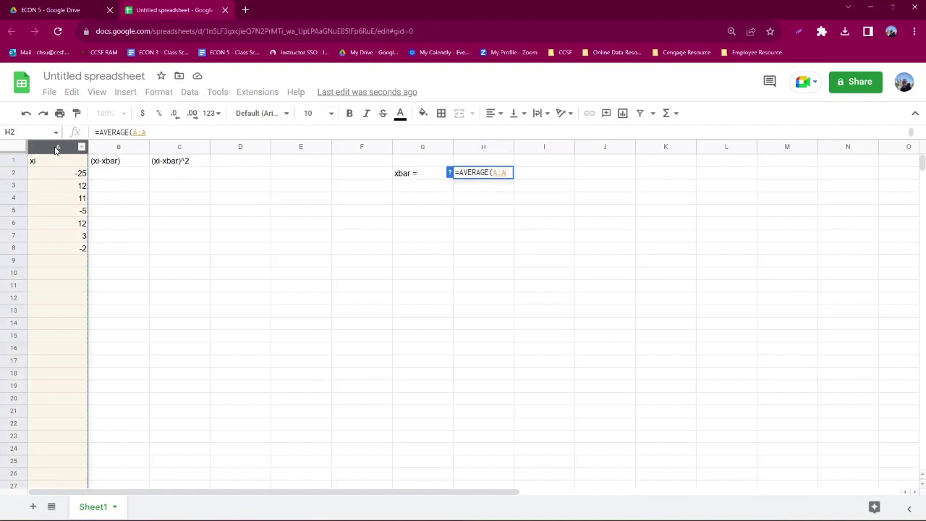
type(")")
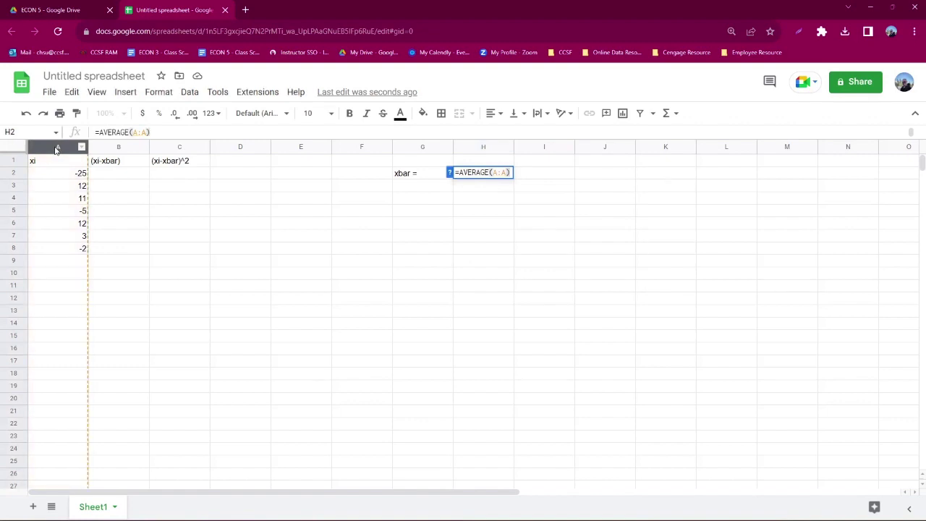
key("Return")
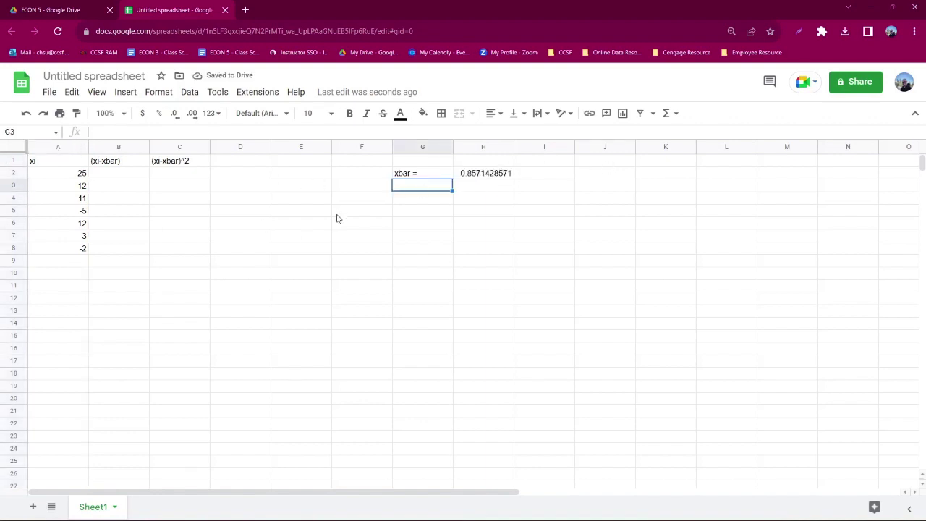
Enter the deviation formula =A2-$H$2 in B2, with an absolute reference to the mean.
left_click(120, 176)
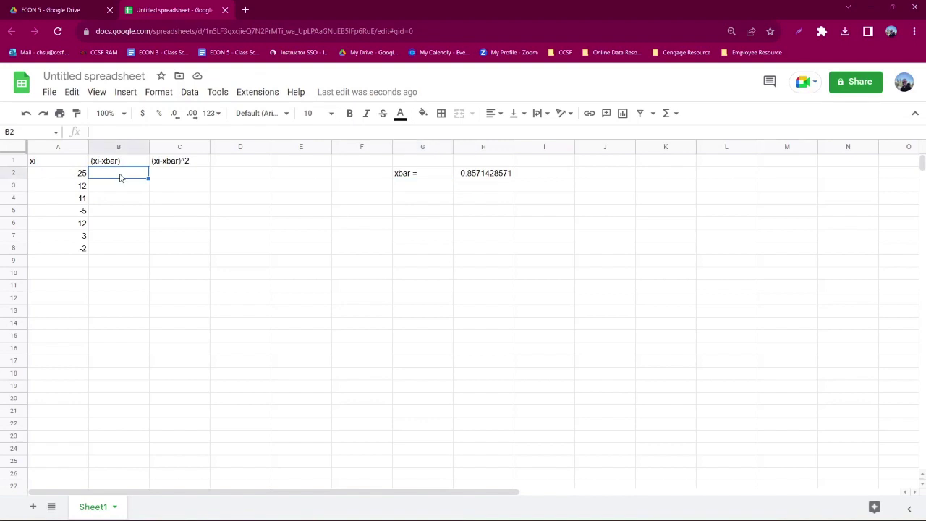
type("=")
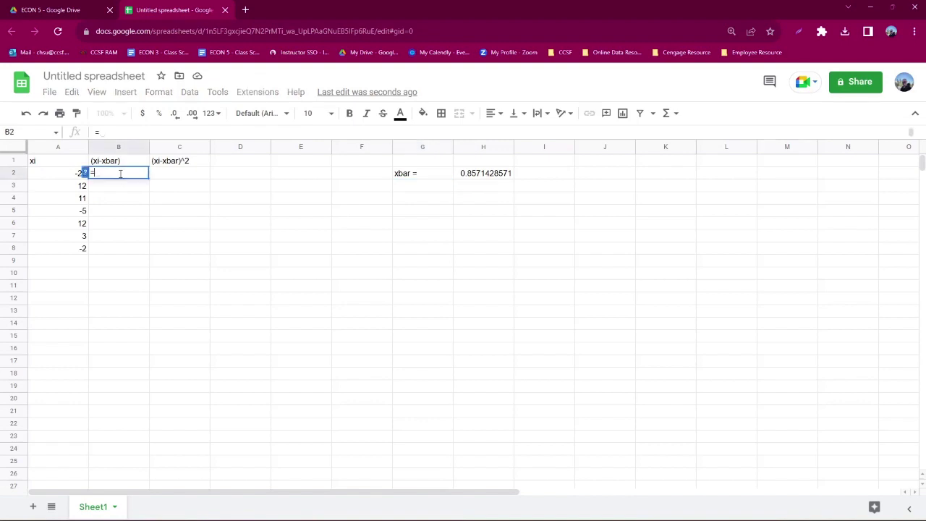
left_click(79, 174)
type("-")
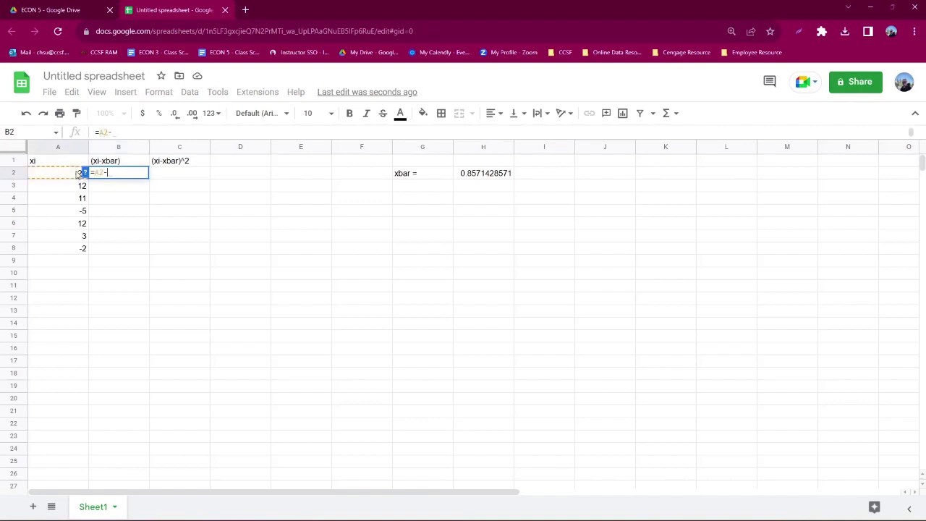
left_click(492, 179)
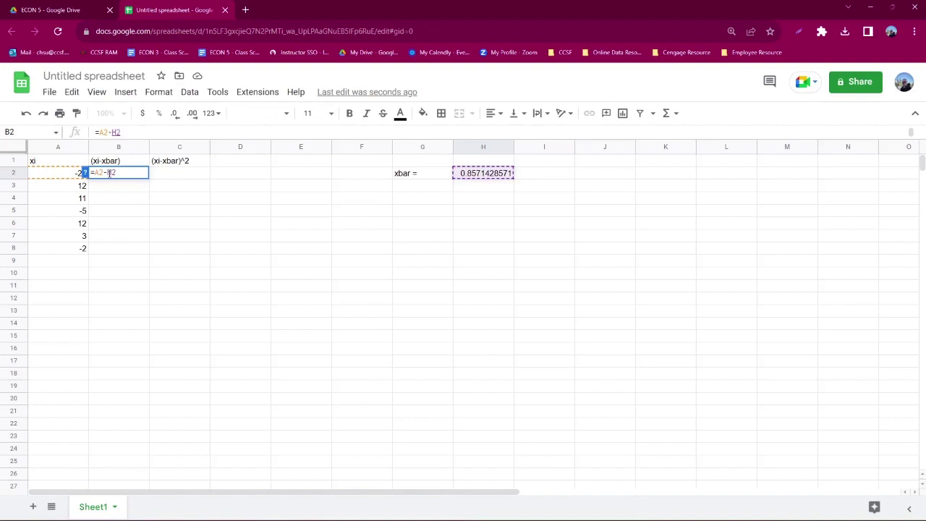
type("$H$")
key("Return")
left_click(186, 264)
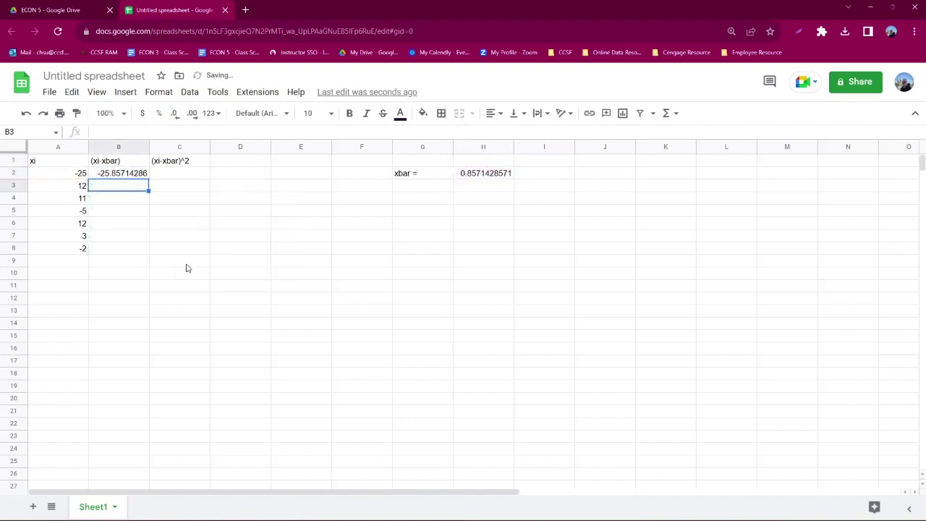
Fill the deviation formula from B2 down through B8.
left_click(141, 177)
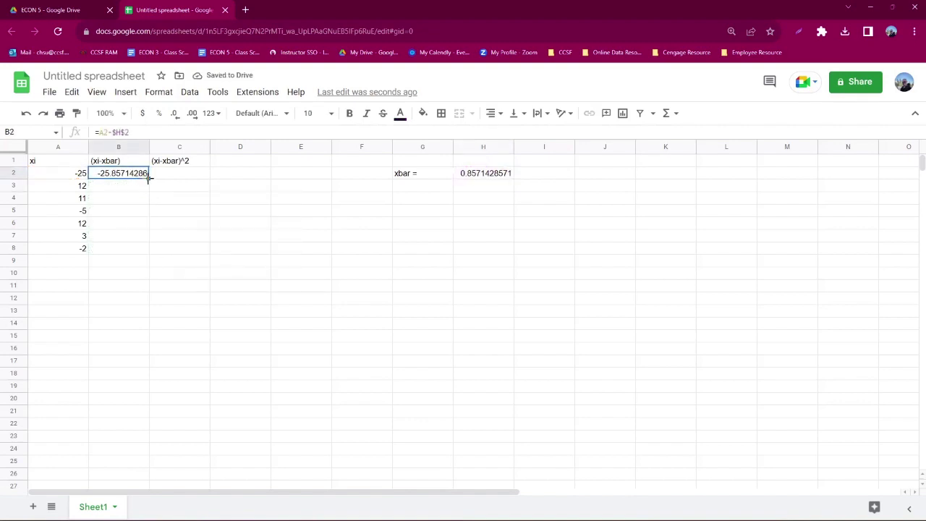
left_click_drag(148, 178, 148, 249)
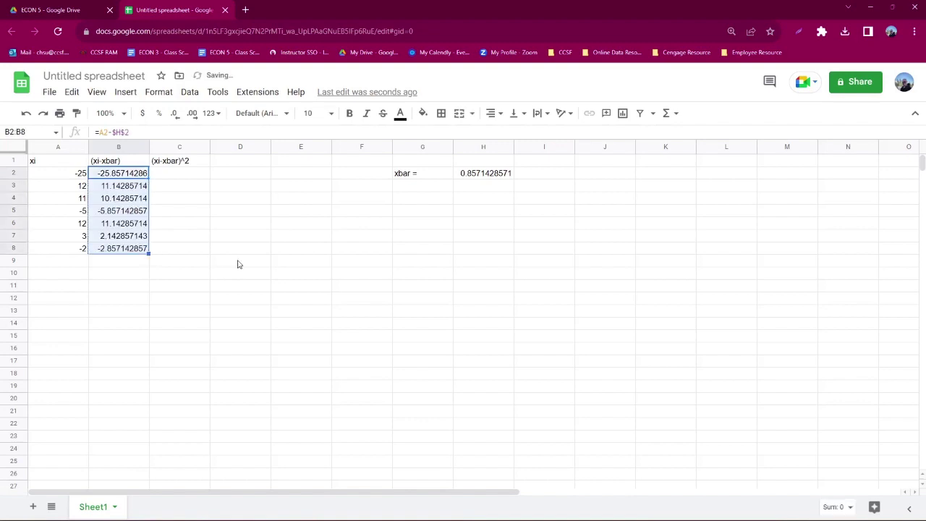
left_click(256, 288)
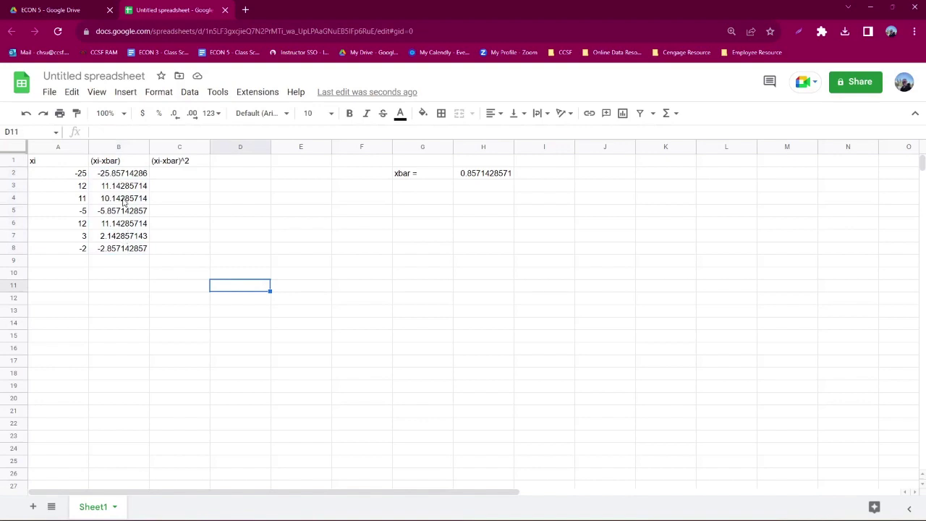
Inspect the cell references of the copied deviation formula in B6.
double_click(121, 223)
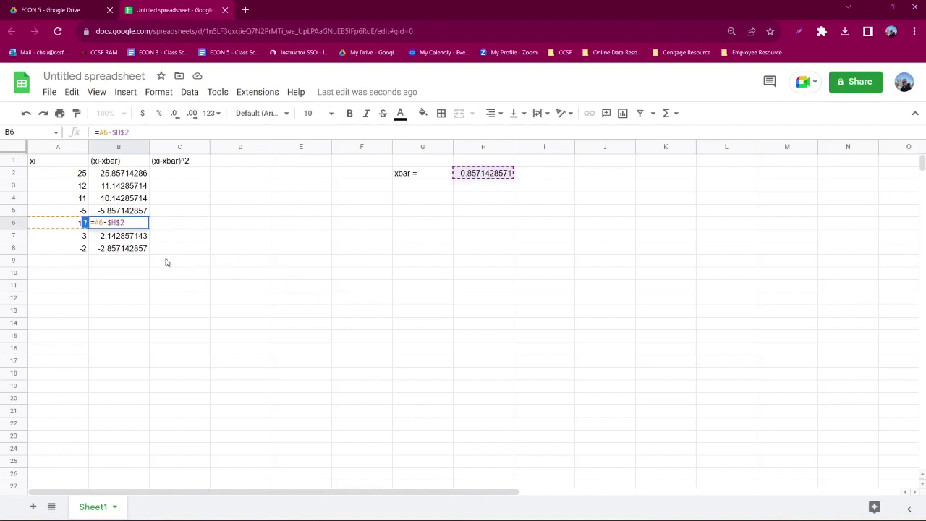
key("Return")
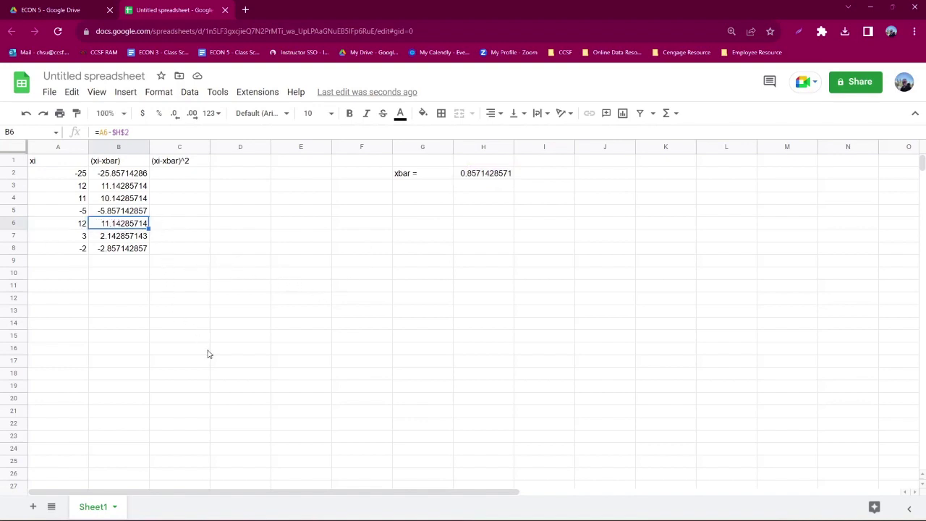
left_click(185, 298)
left_click(266, 275)
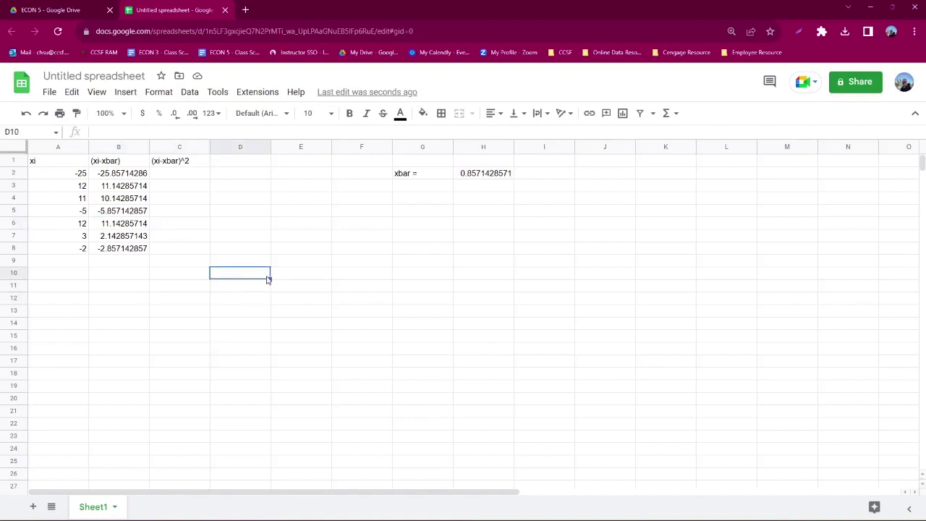
Reduce the number display of column B to four decimal places.
left_click(127, 176)
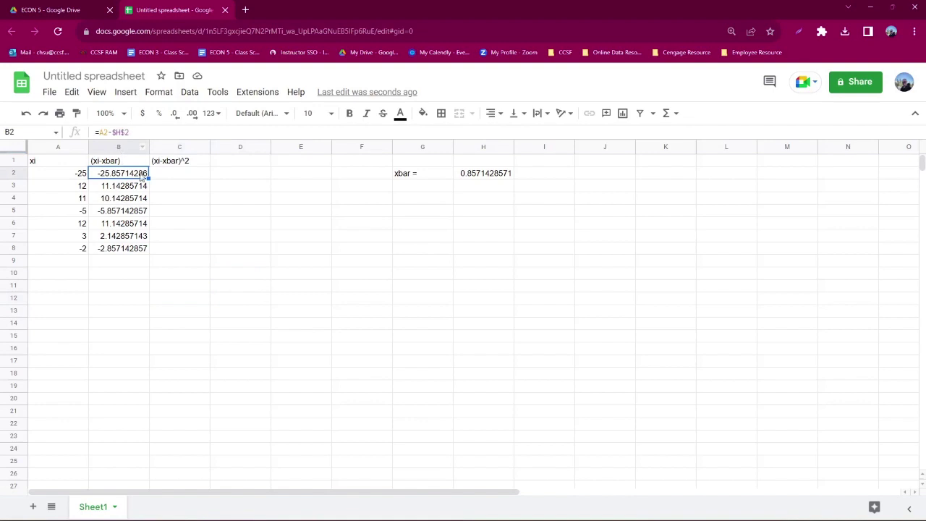
left_click(119, 147)
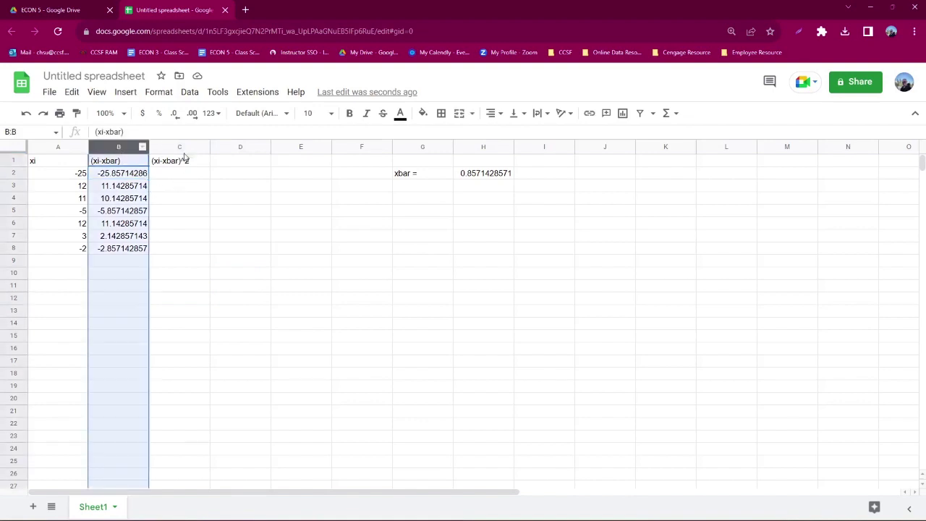
left_click(174, 114)
left_click(174, 113)
left_click(174, 114)
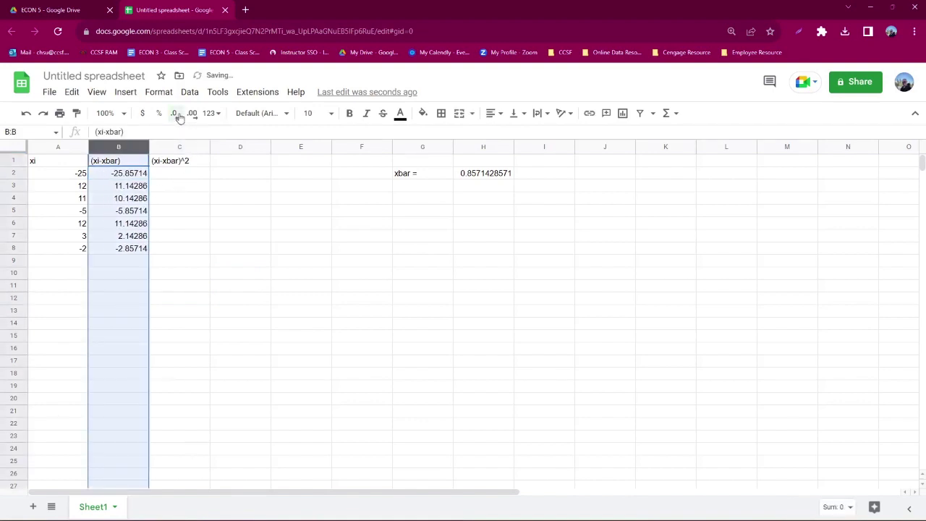
left_click(179, 118)
left_click(239, 274)
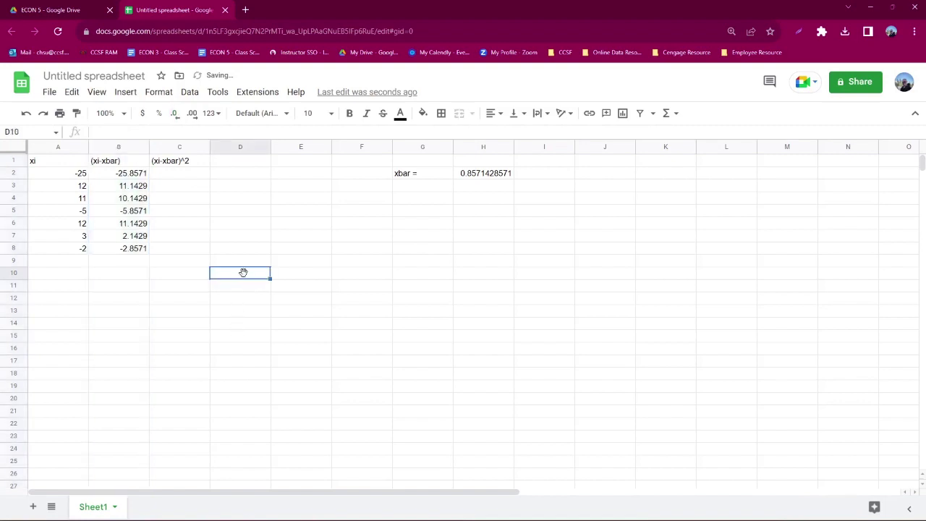
Enter the squared-deviation formula =B2^2 in C2 and dismiss the suggested autofill.
left_click(190, 165)
left_click(189, 177)
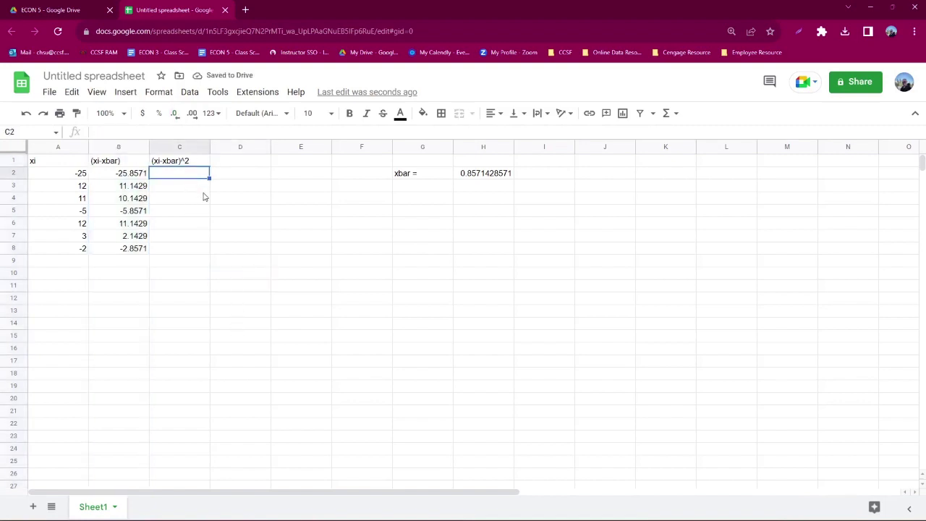
type("=")
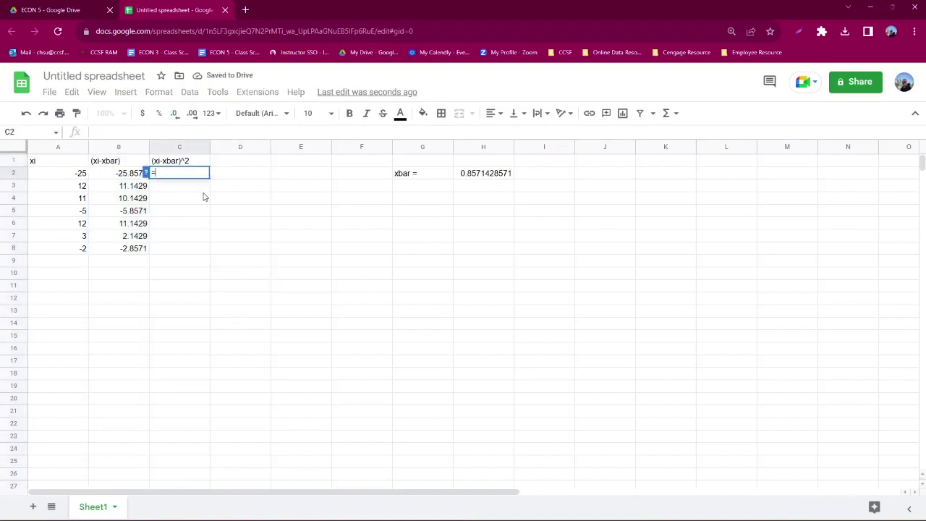
left_click(116, 179)
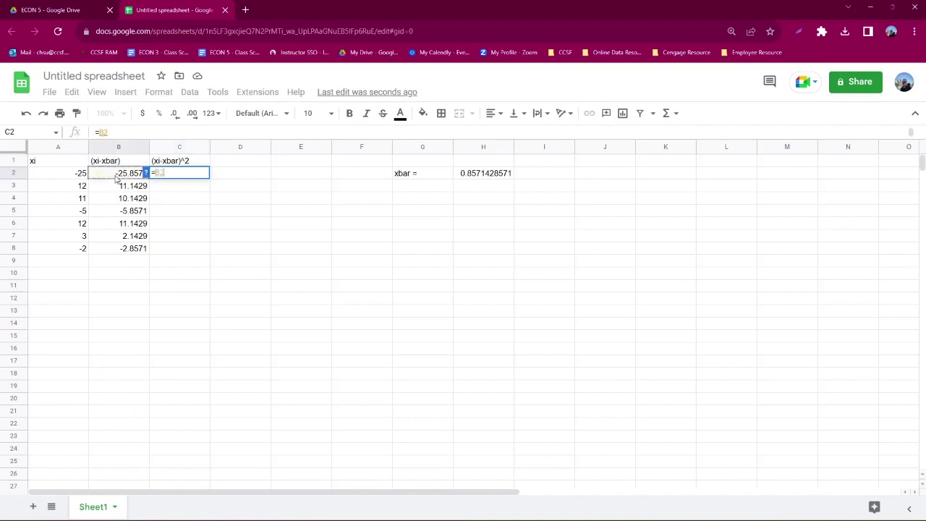
type("^2")
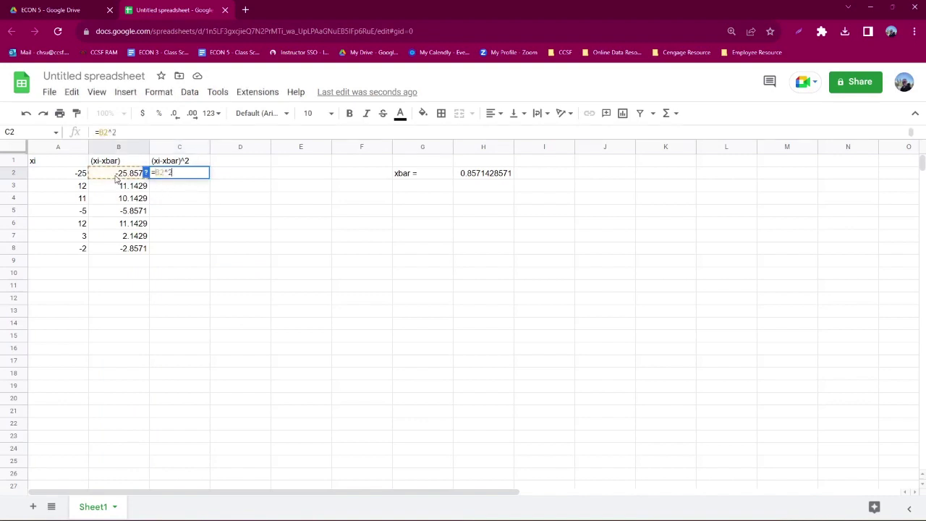
key("Return")
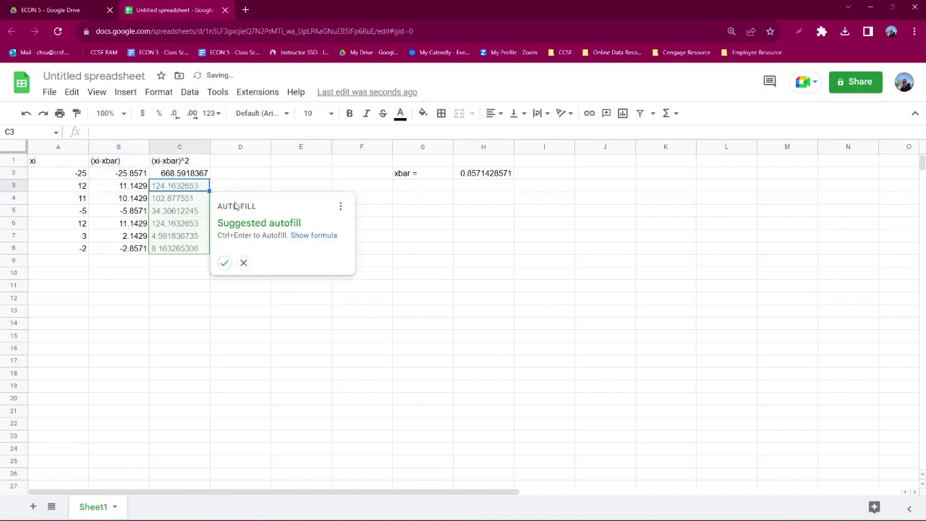
left_click(245, 265)
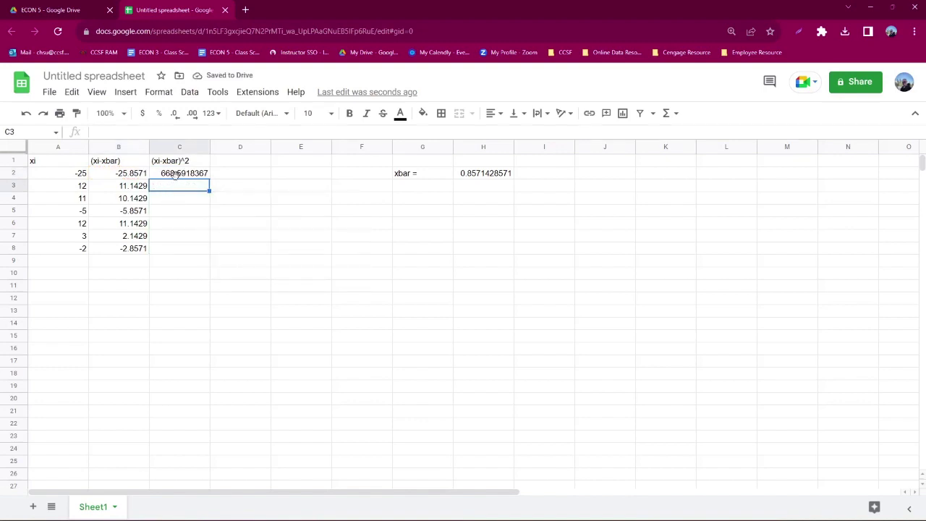
Fill the squared-deviation formula from C2 down through C8.
left_click(180, 176)
left_click_drag(209, 178, 203, 252)
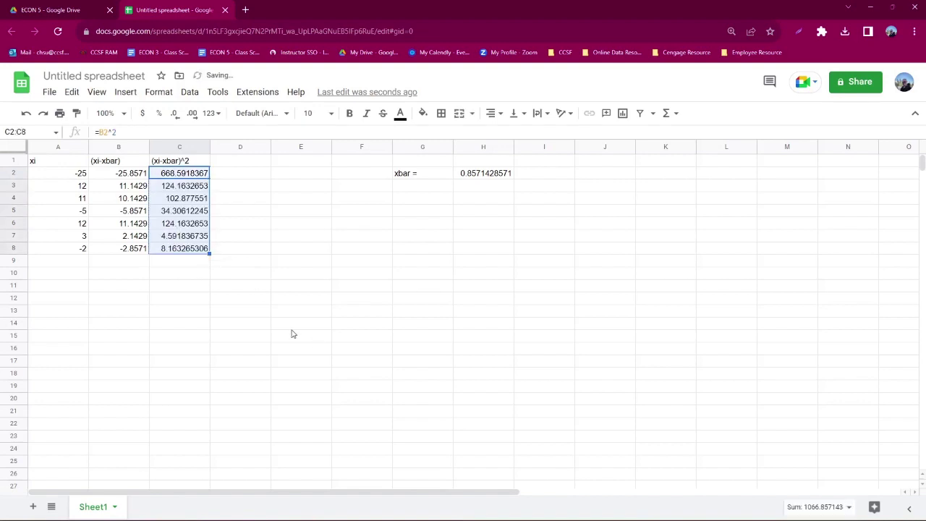
left_click(281, 271)
Inspect the cell reference of the copied formula in C7 and check the variance formula in the Word document.
double_click(193, 239)
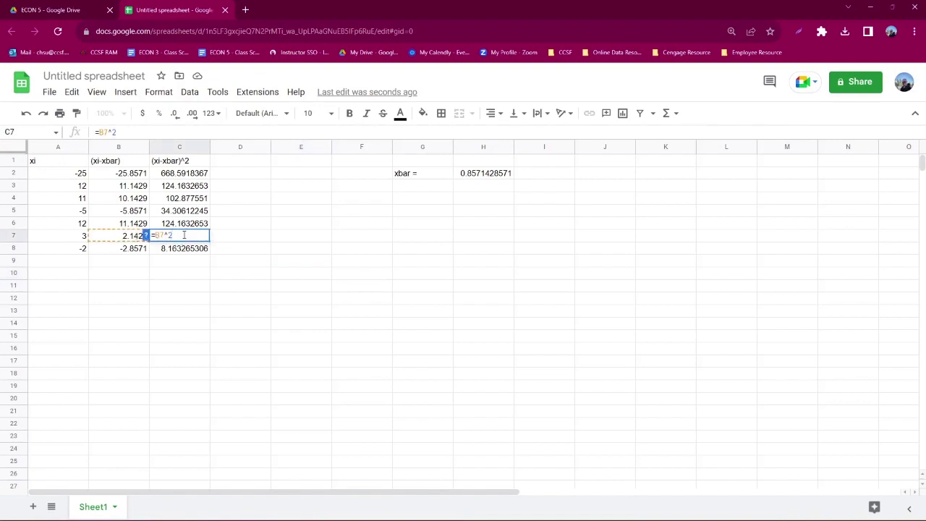
key("alt+Tab")
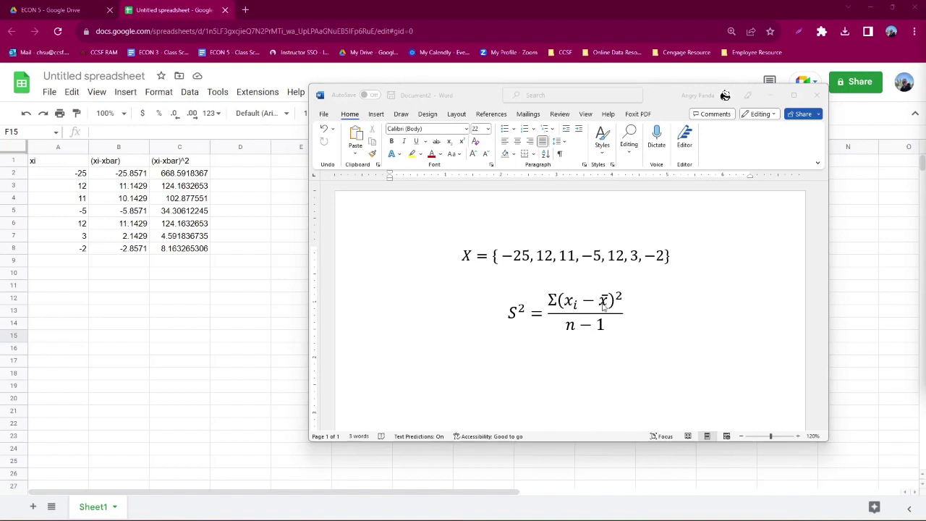
left_click(443, 8)
Label cell G3 "Sum of Square =" and widen column G to fit the label.
left_click(423, 189)
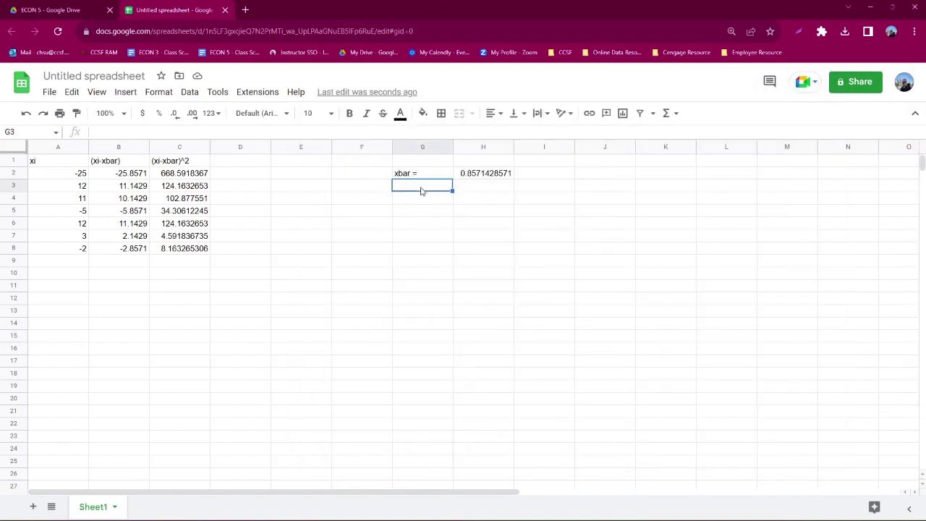
type("Sum of S")
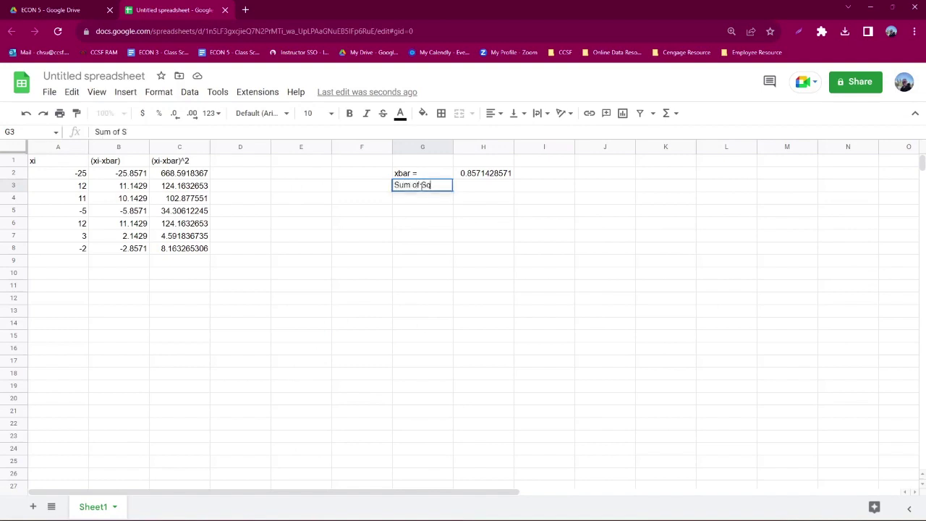
type("quare =")
left_click_drag(453, 147, 483, 147)
Sum the squared deviations in H3 with the formula =sum(C:C).
left_click(497, 189)
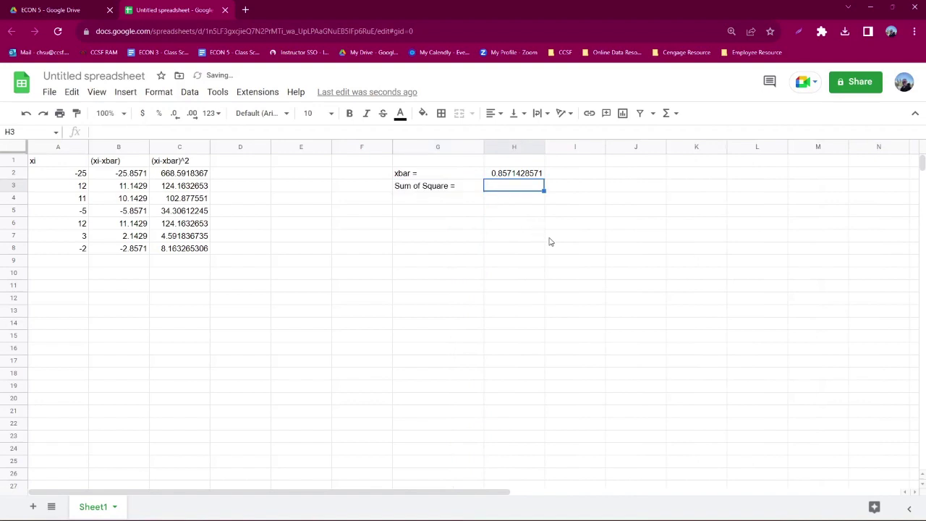
type("=")
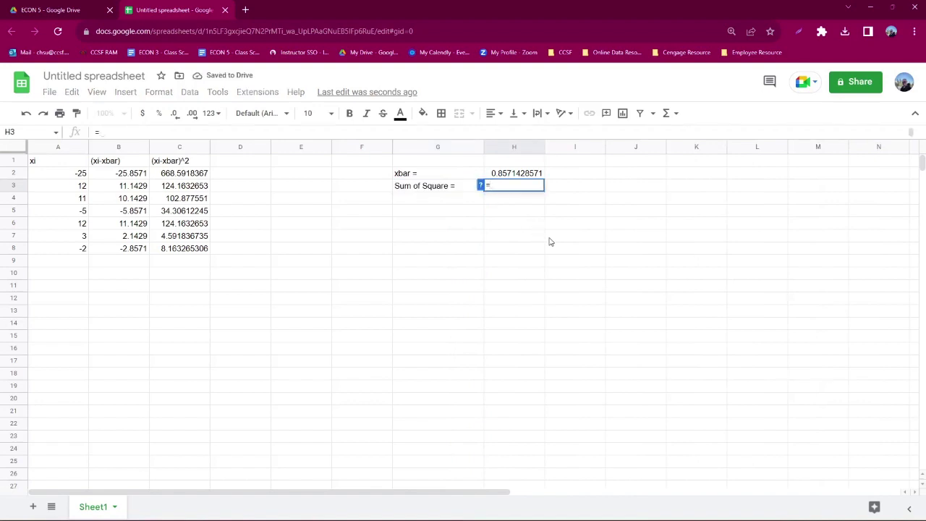
type("sum(")
left_click(179, 148)
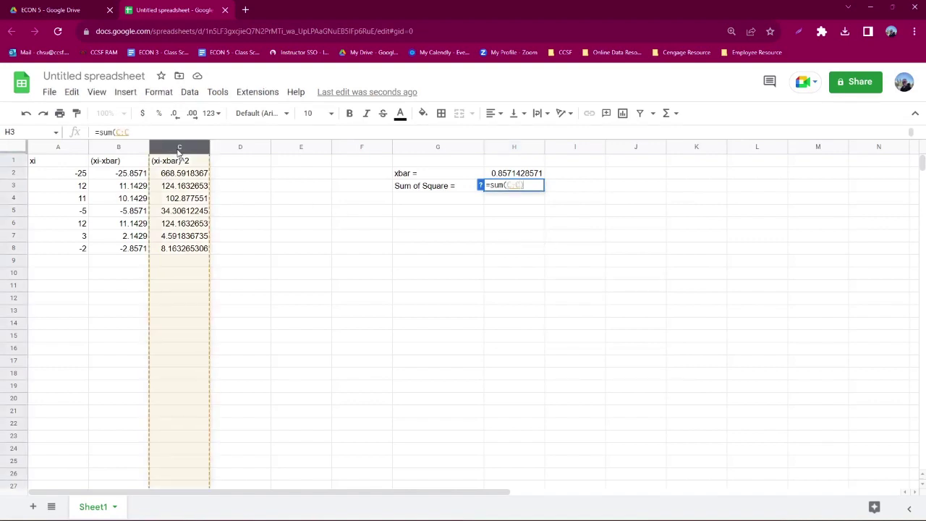
type(")")
key("Return")
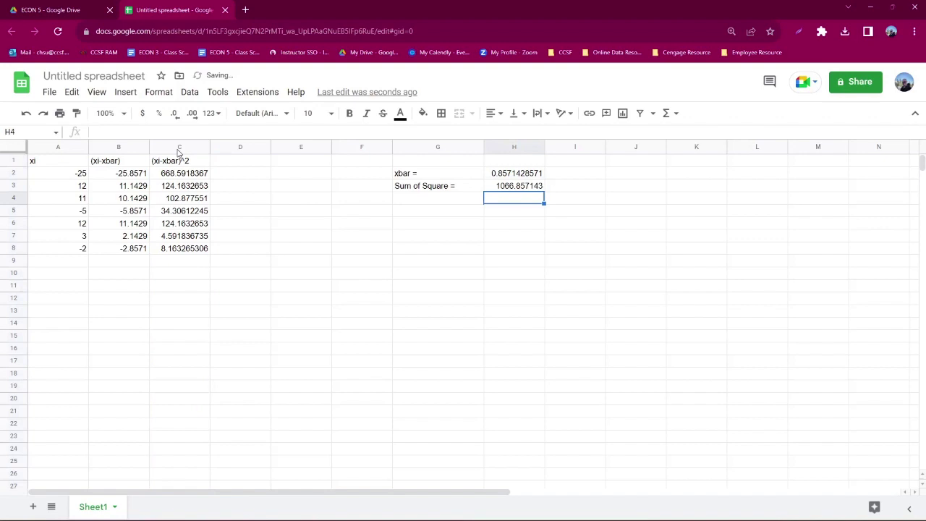
Label cell G4 "n =" for the sample size.
left_click(451, 204)
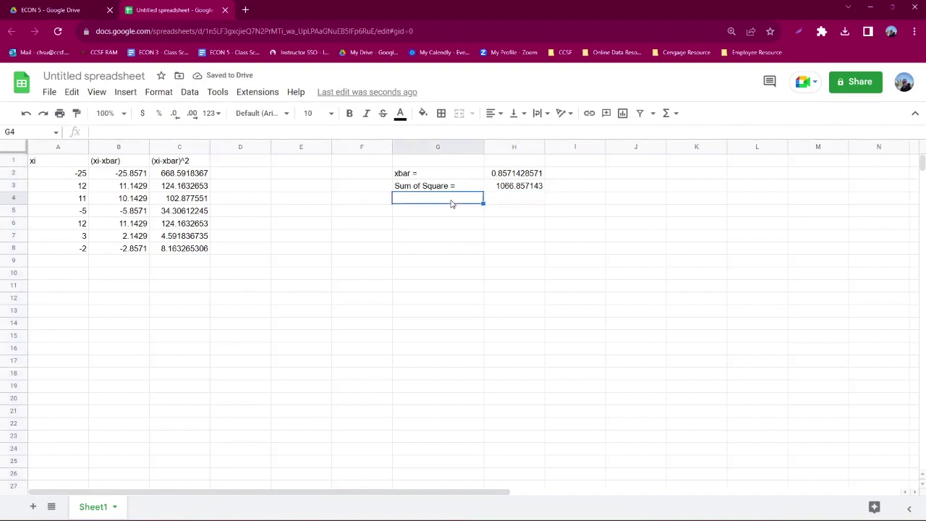
type("n")
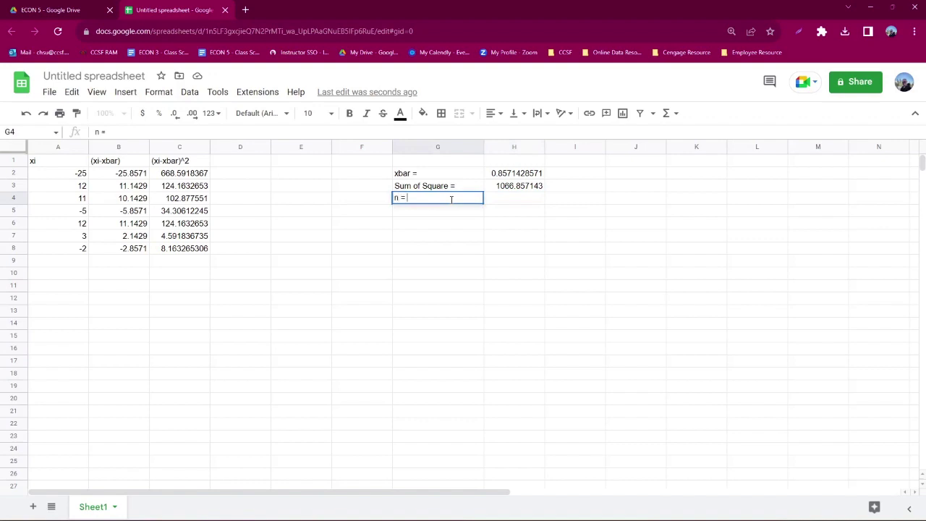
type(" =")
key("Tab")
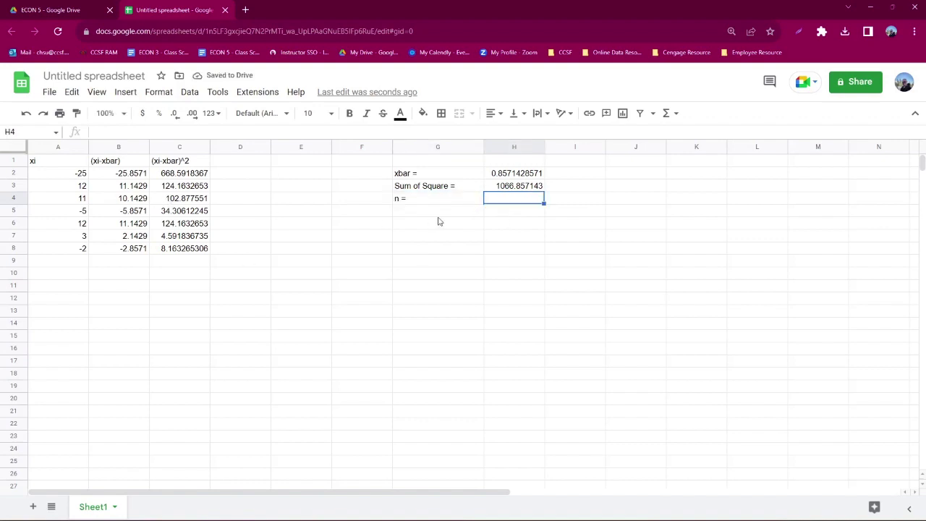
Count the data values in H4 with the formula =COUNT(A:A).
type("=")
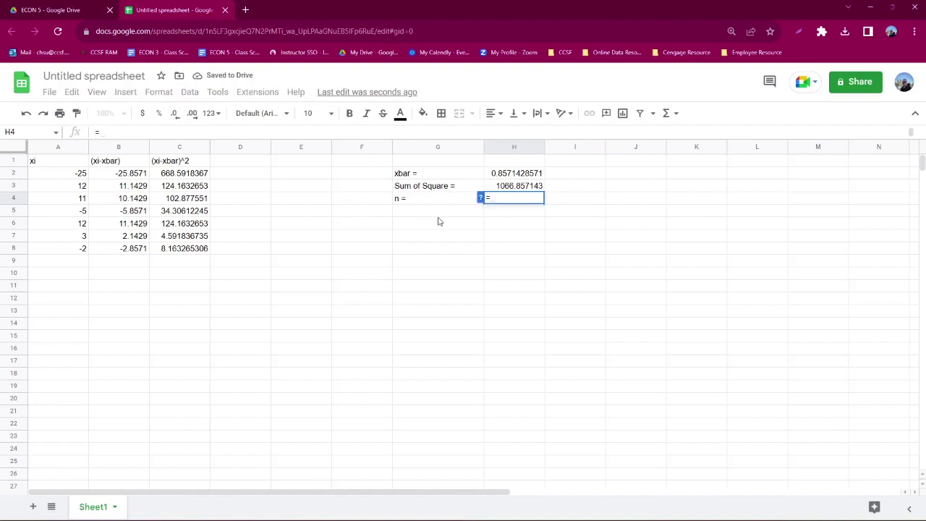
type("count")
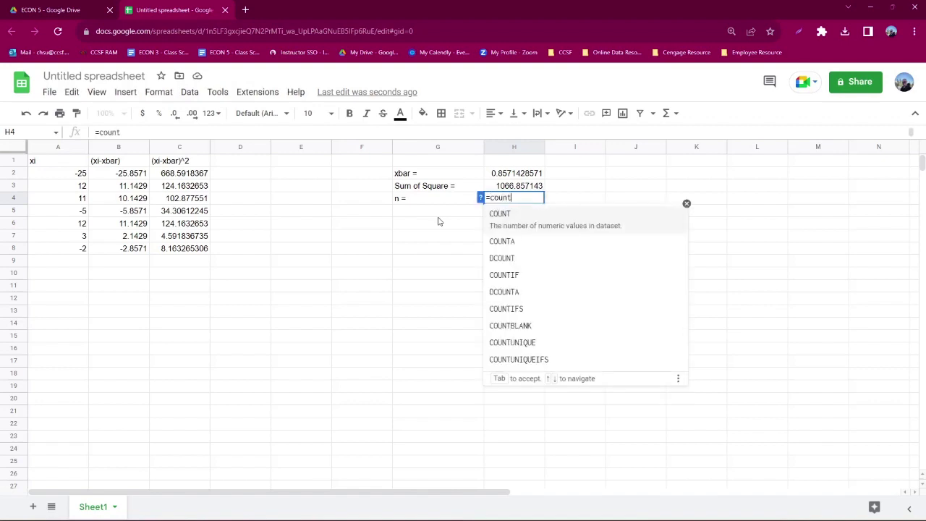
left_click(524, 224)
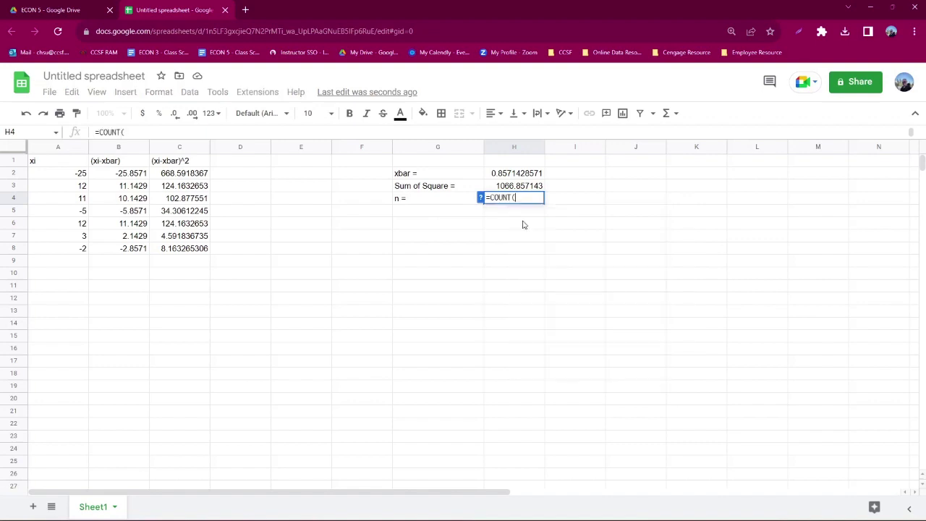
left_click(59, 150)
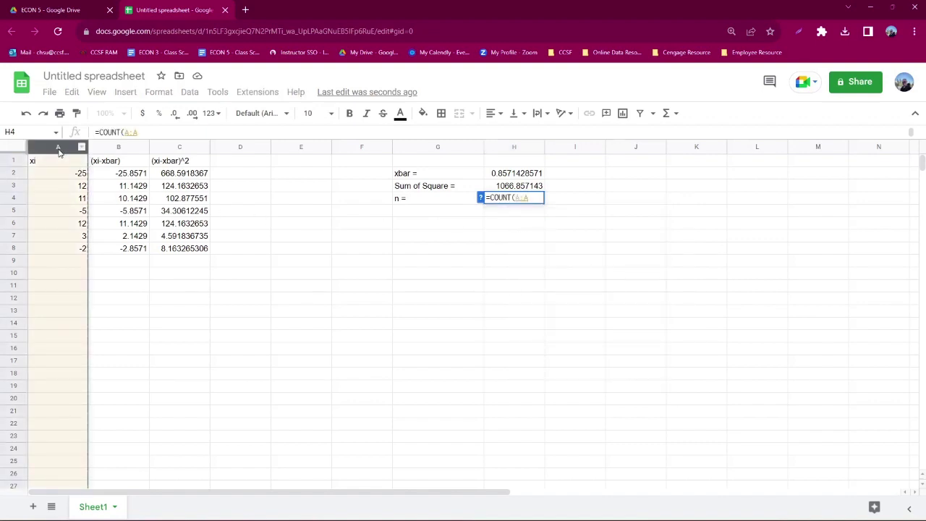
type(")")
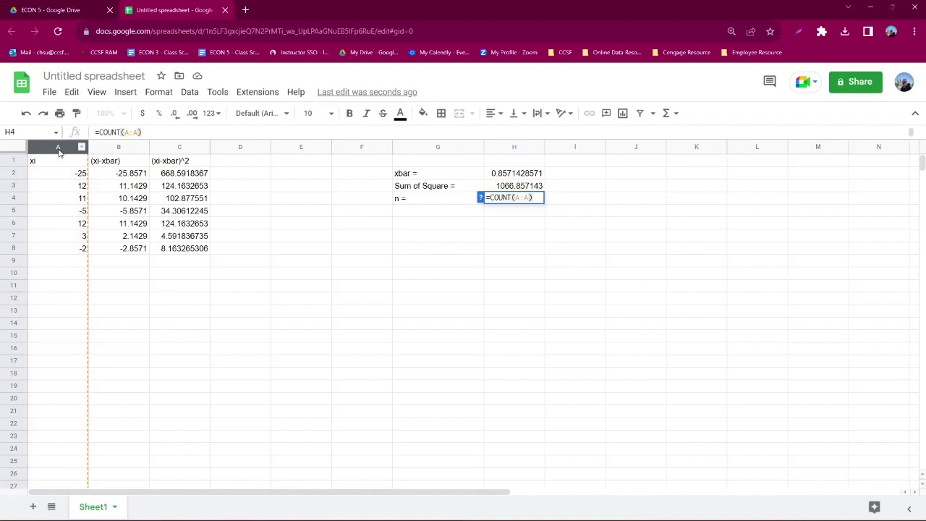
key("Return")
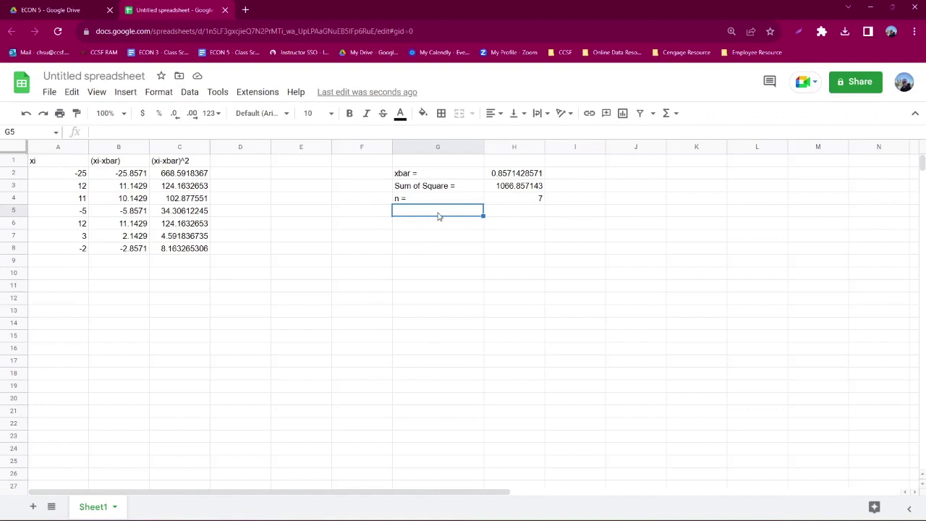
Label cell G5 "S^2 =" for the sample variance.
type("S^")
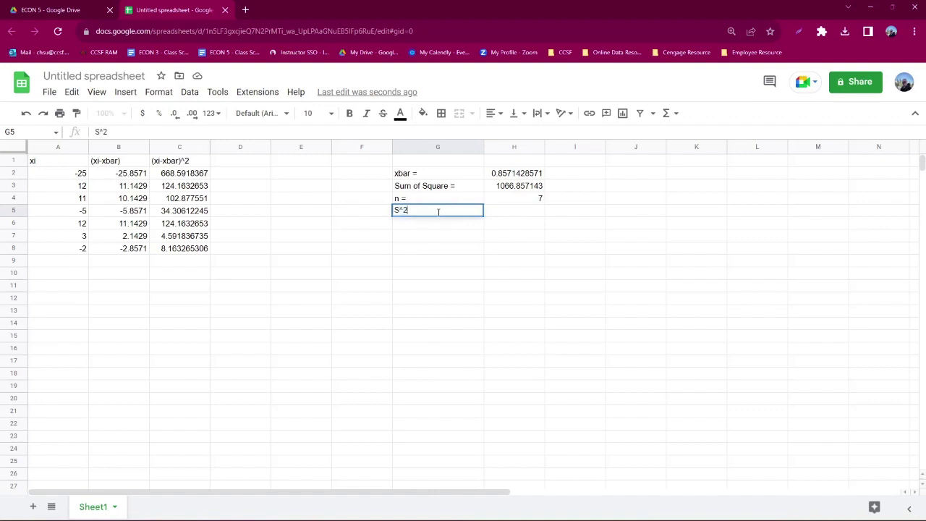
type("2 =")
key("Tab")
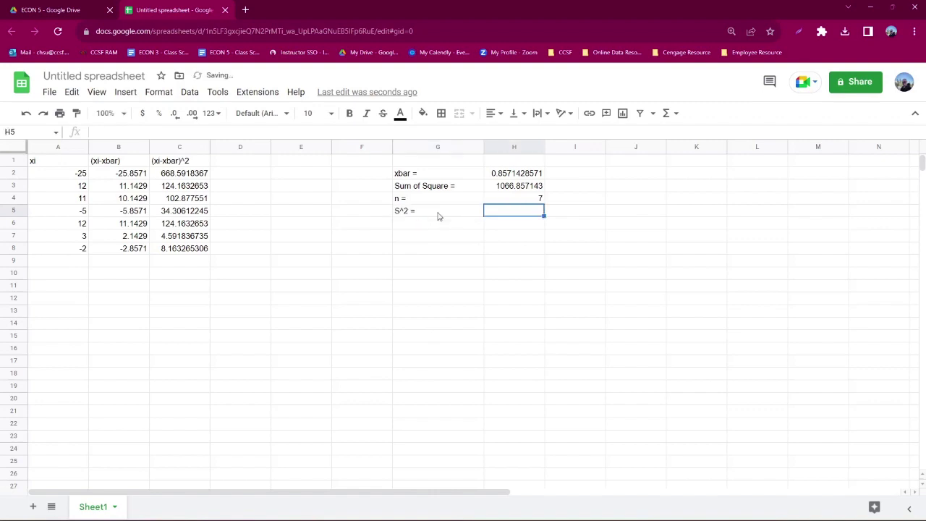
Switch to the Word document to review the numerator and denominator of the sample variance formula, and return to the spreadsheet.
key("alt+Tab")
key("Tab")
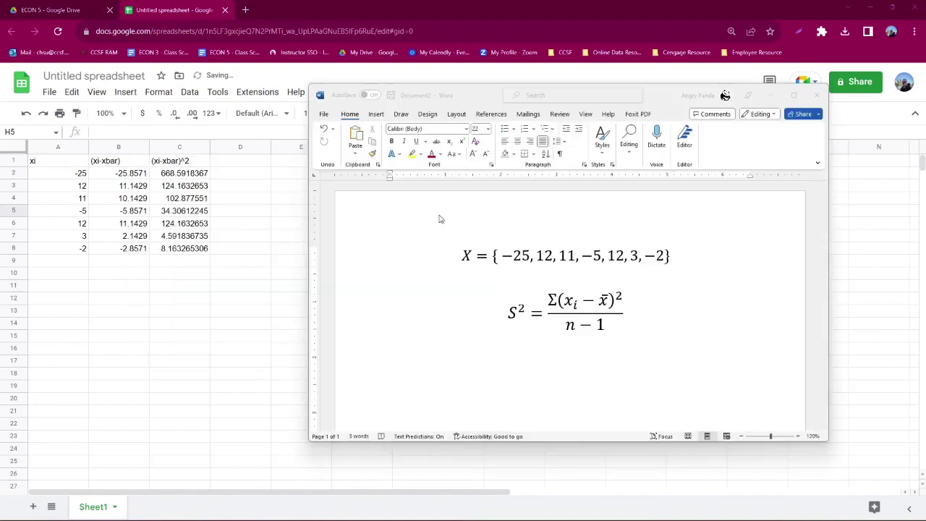
left_click(603, 302)
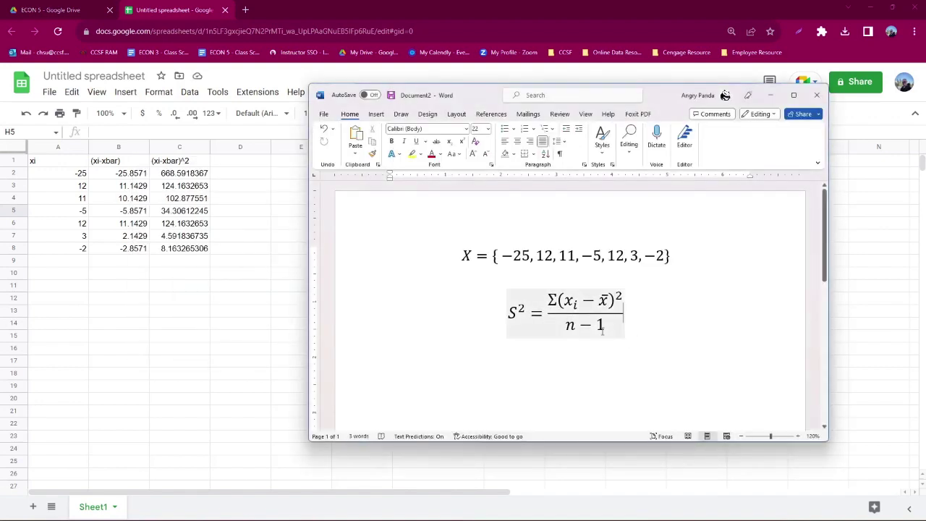
key("Right")
left_click(771, 95)
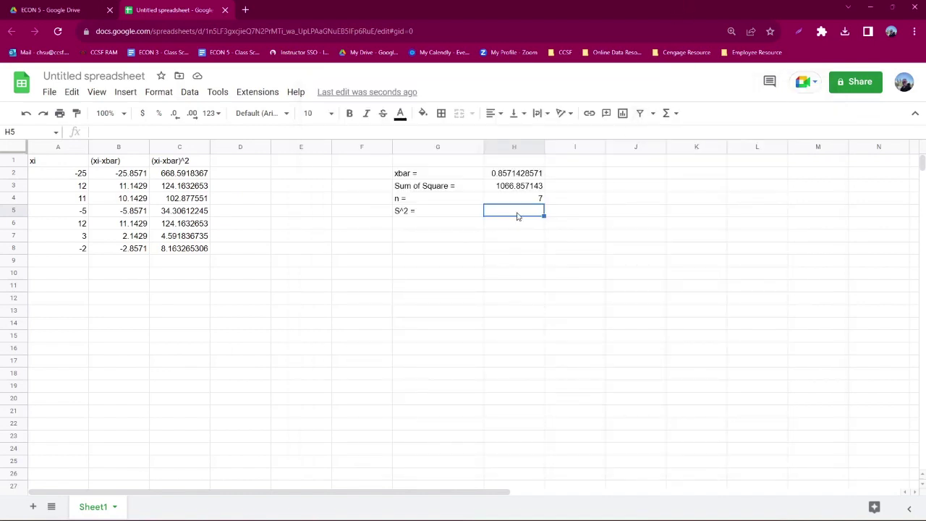
Calculate the sample variance in H5 with the formula =H3/(H4-1).
type("=")
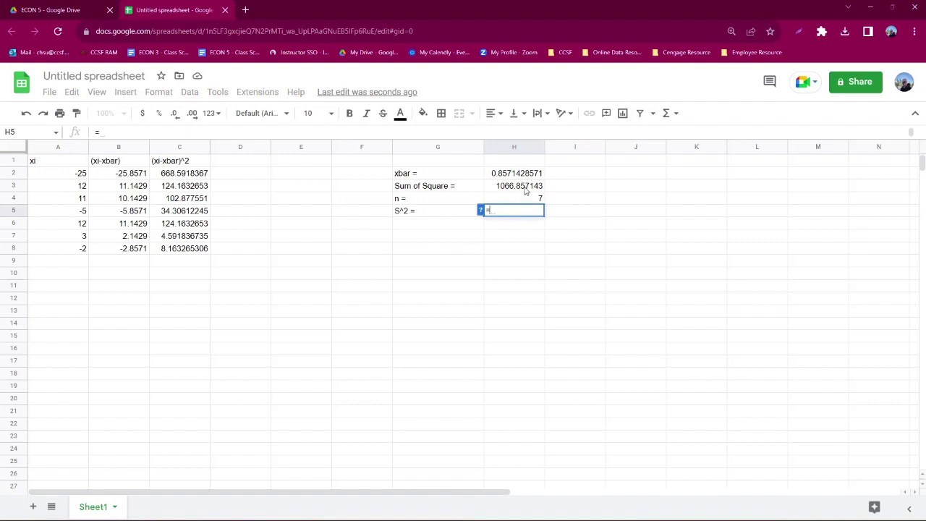
left_click(527, 188)
type("/")
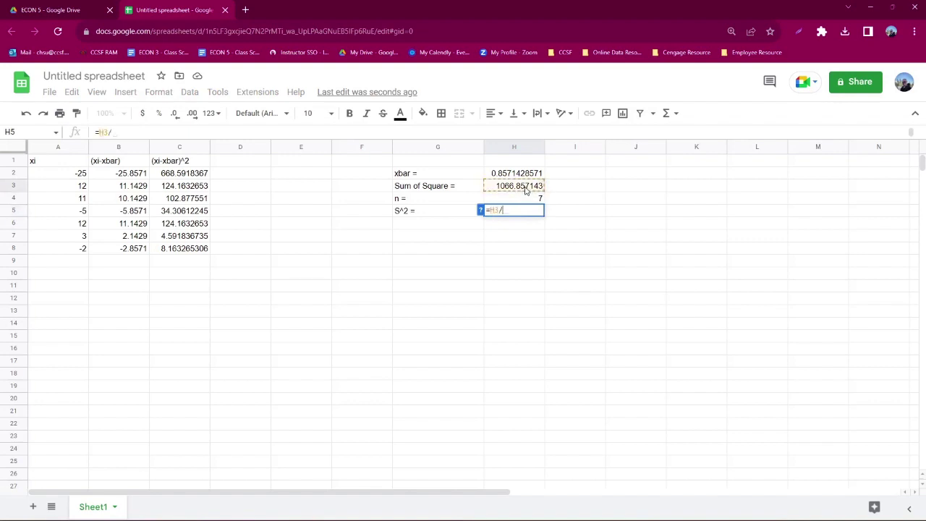
type("(")
left_click(526, 202)
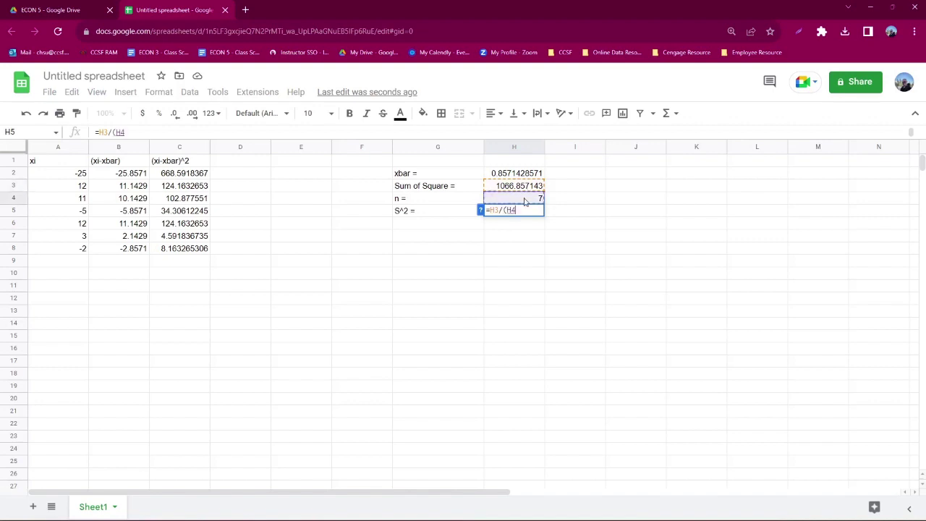
type("-1")
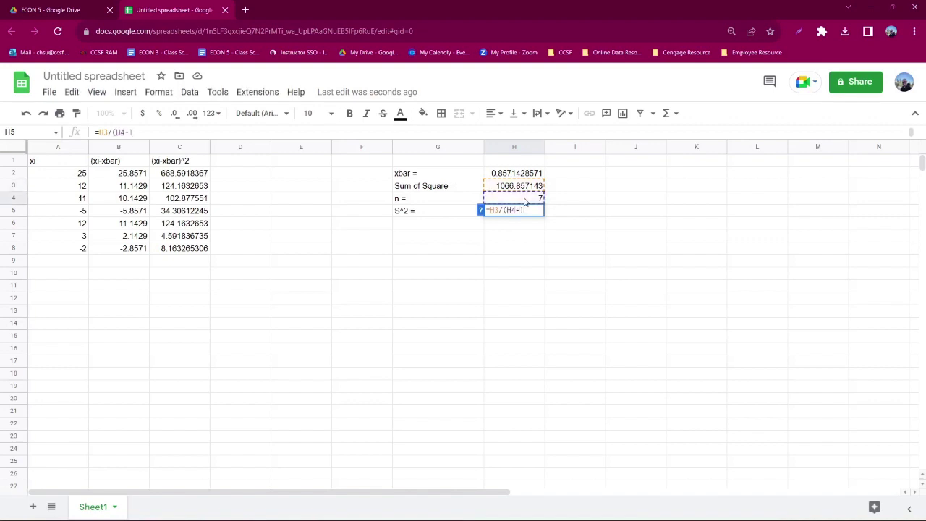
type(")")
key("Return")
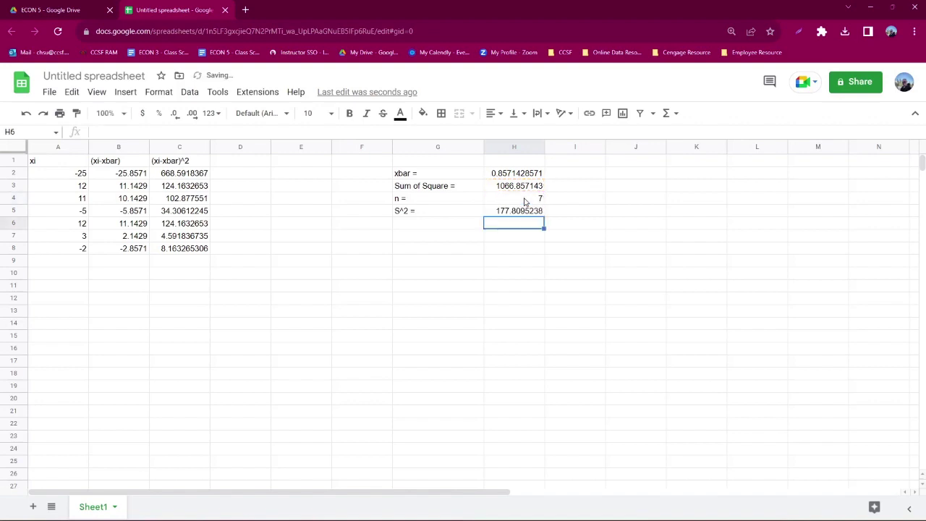